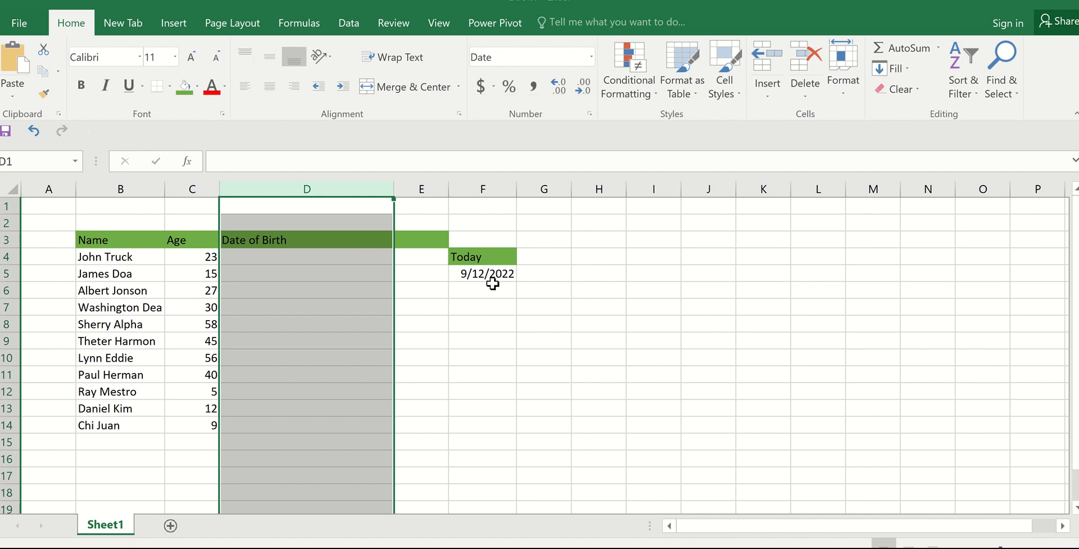
left_click(485, 259)
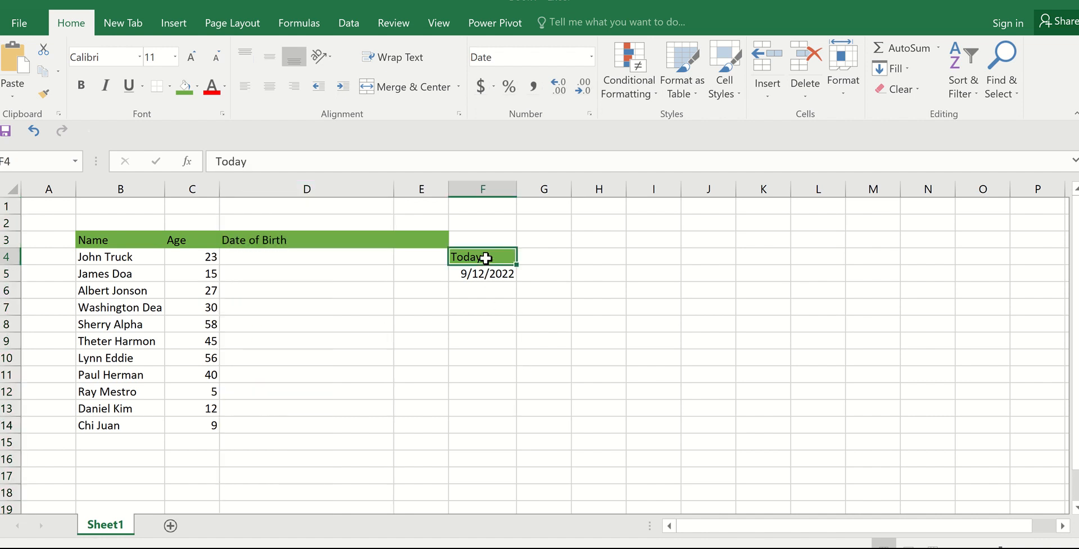
left_click(498, 279)
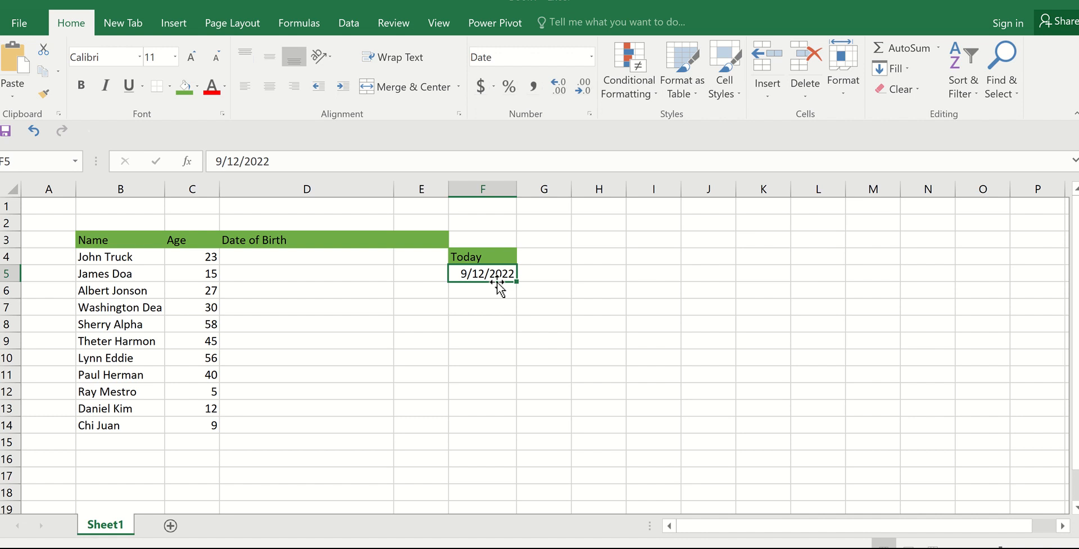
left_click(302, 258)
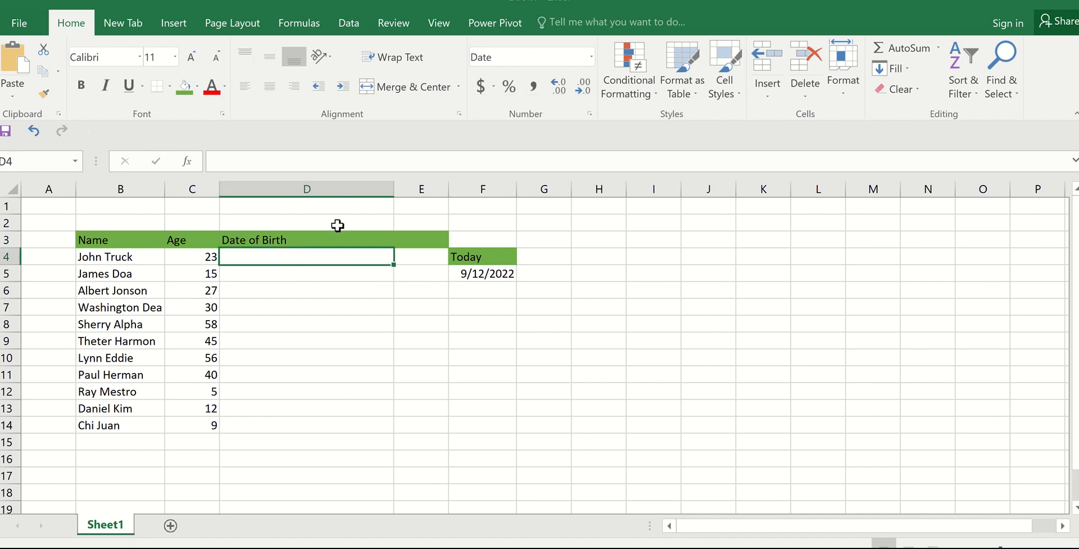
left_click(317, 189)
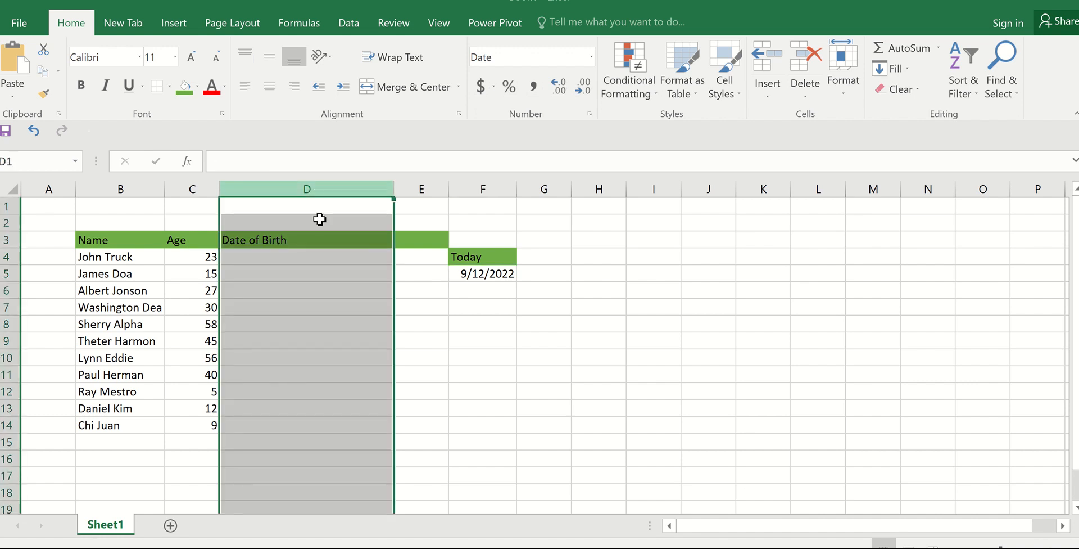
right_click(330, 325)
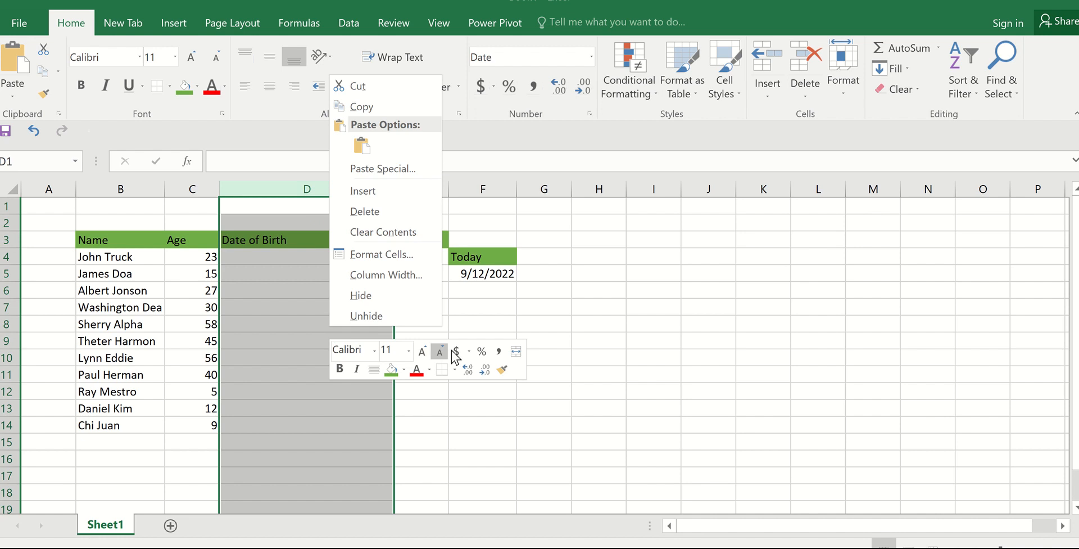
key("Escape")
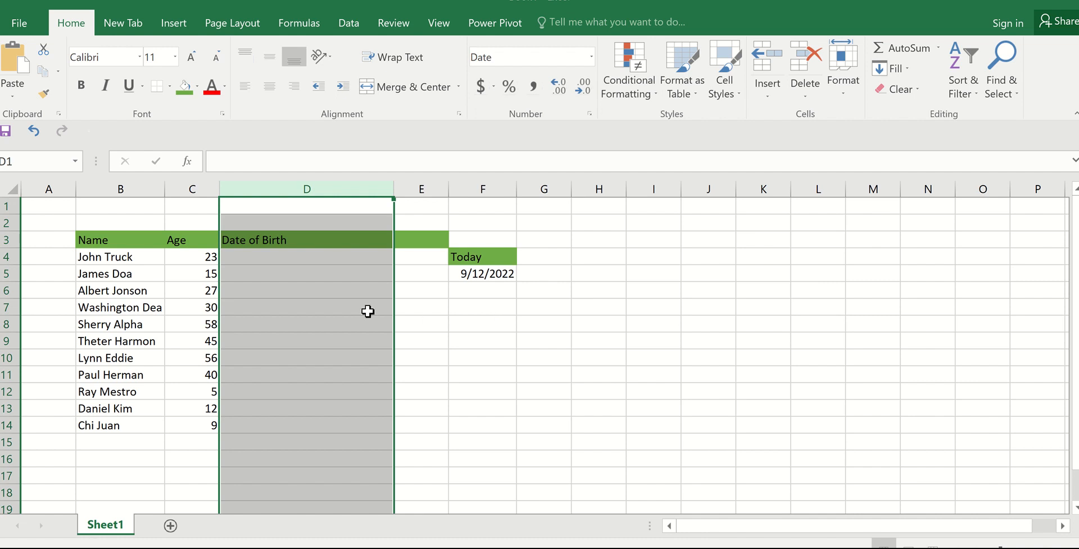
Step: Begin a DATE formula in cell D4 whose year argument starts with YEAR(F5)
left_click(309, 258)
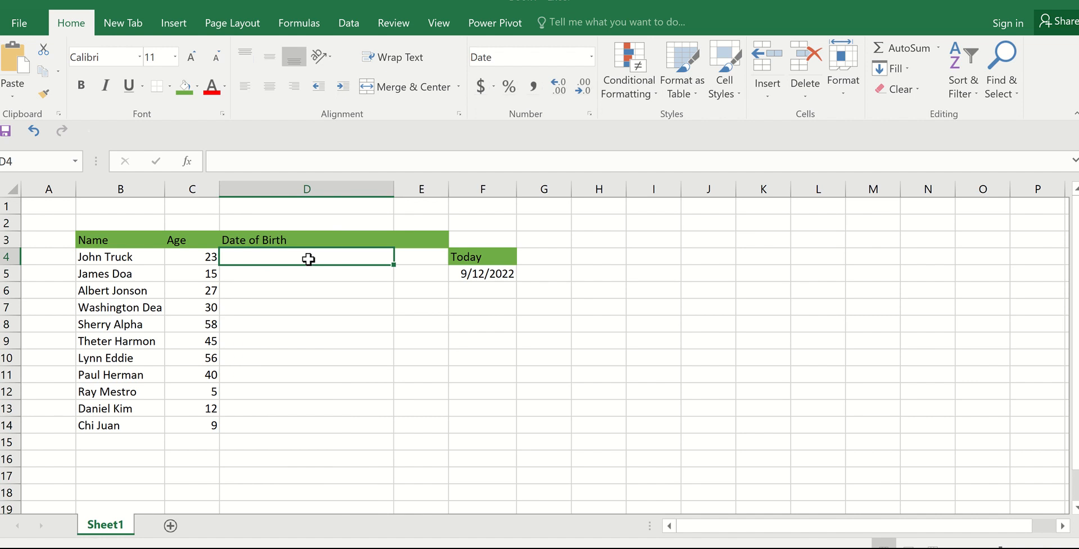
type("=")
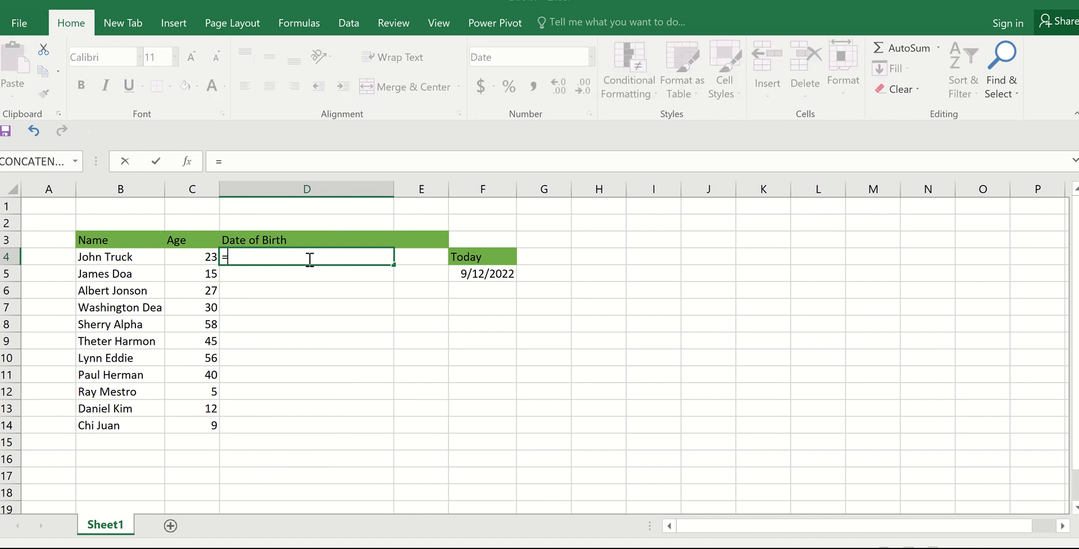
type("Date")
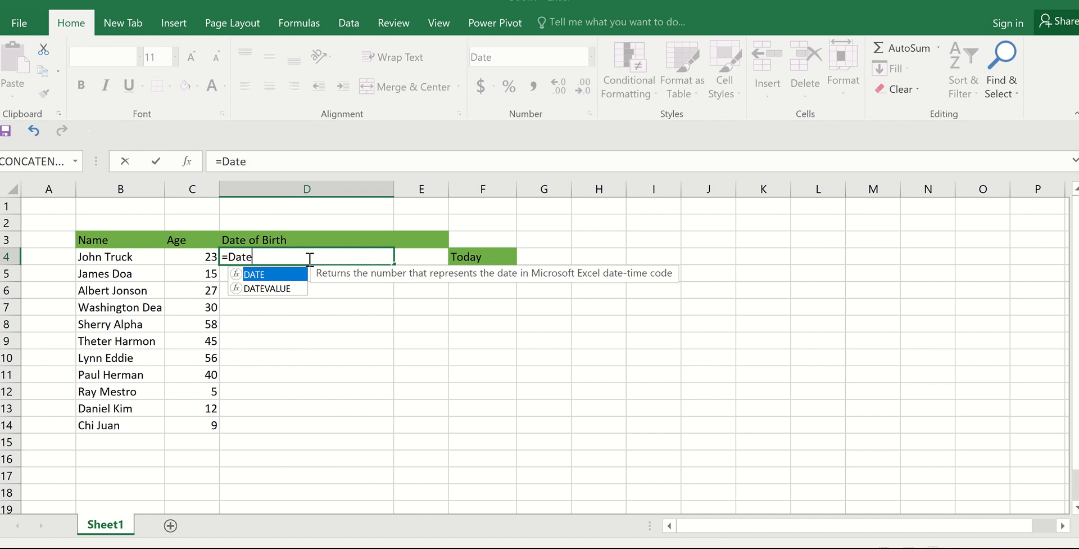
double_click(273, 275)
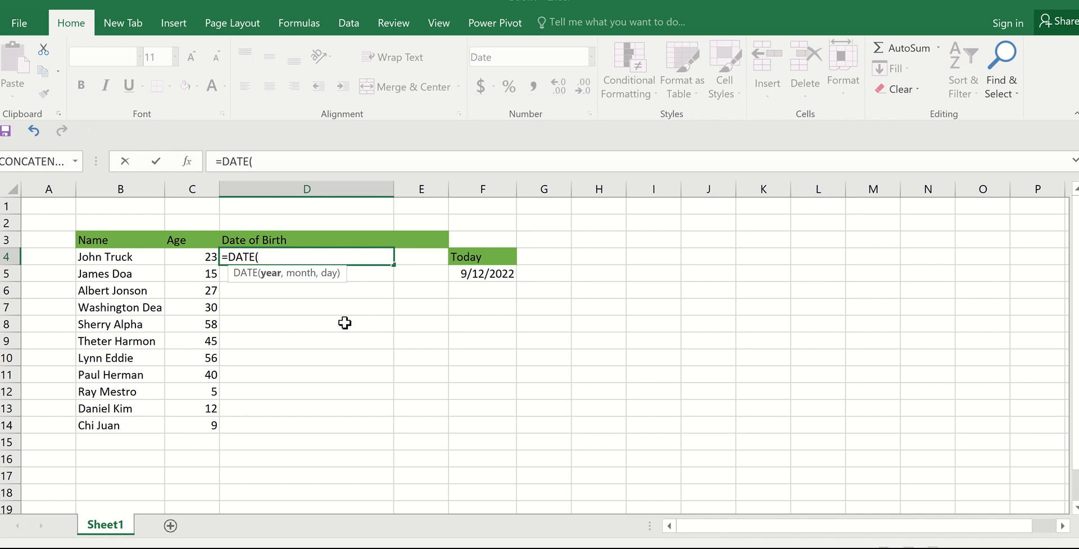
type("ye")
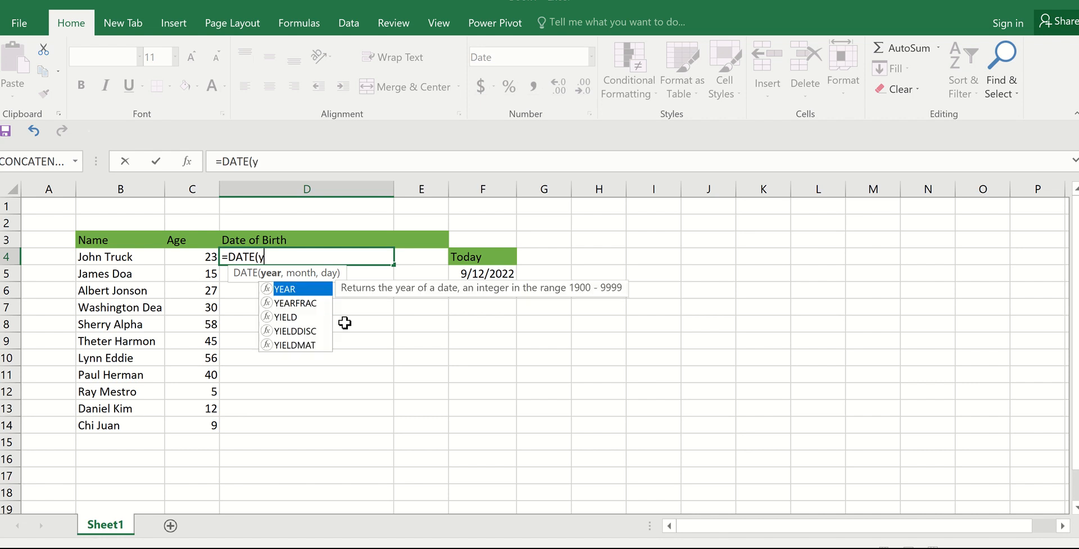
double_click(290, 290)
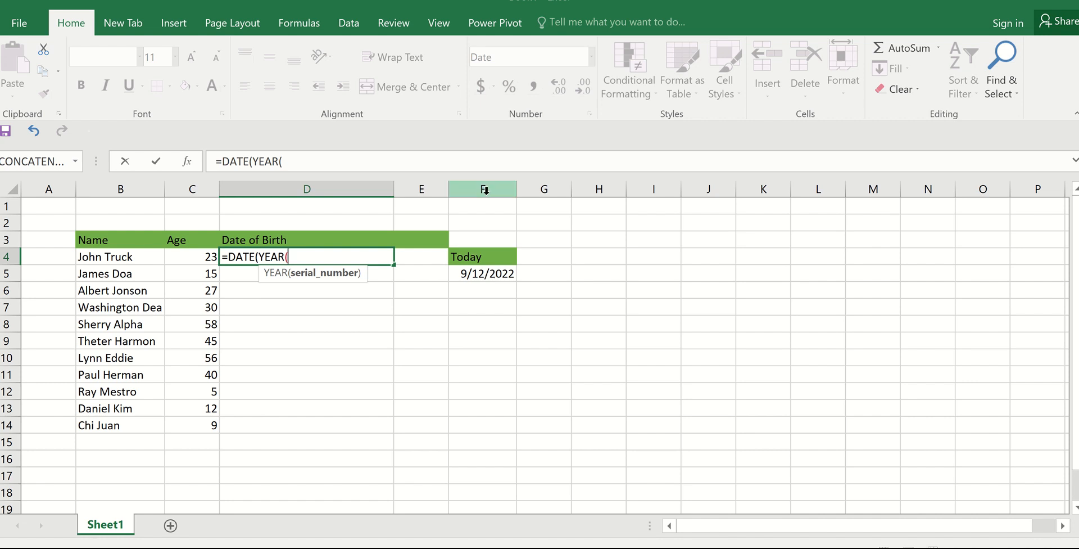
left_click(484, 274)
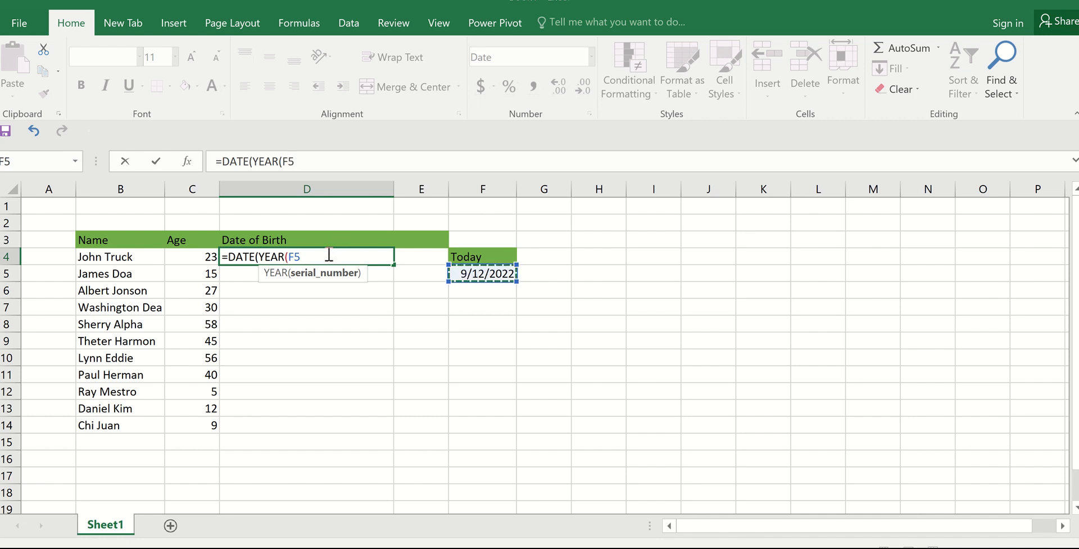
type(")")
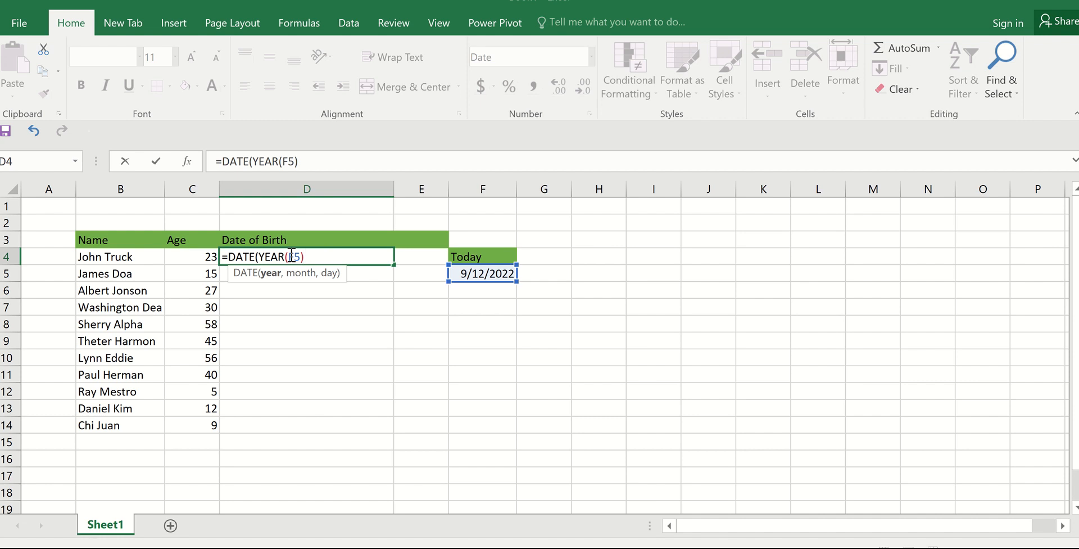
Step: Make the YEAR reference absolute as $F$5 and subtract the age in C4 to complete the year argument
left_click(288, 257)
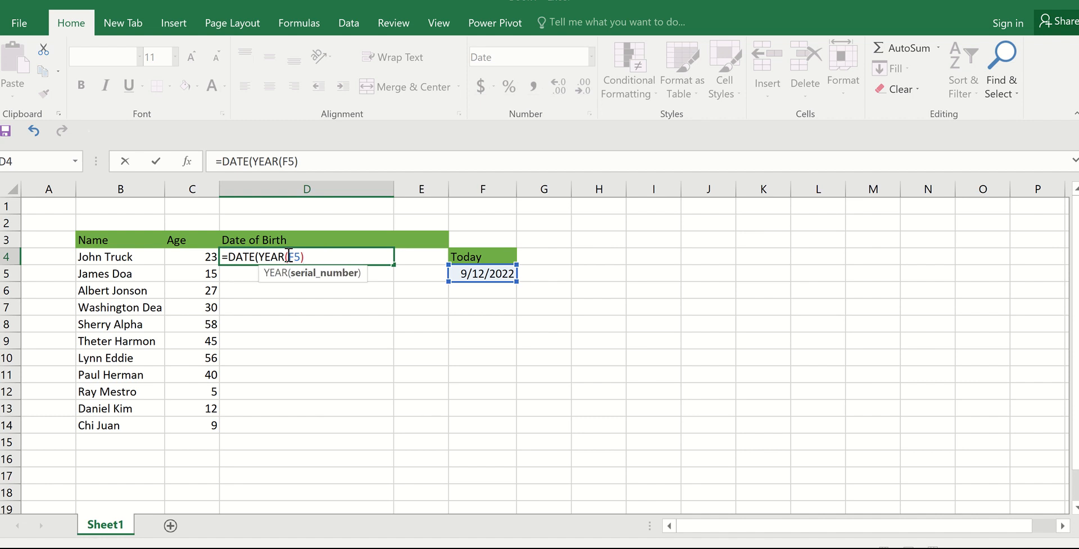
type("$F$")
left_click(325, 257)
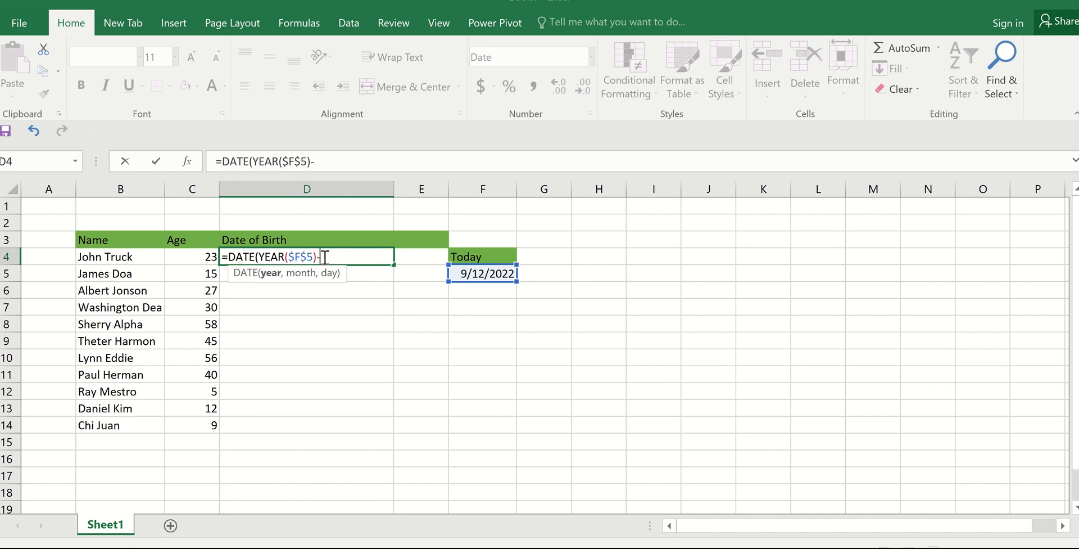
type("-")
left_click(198, 257)
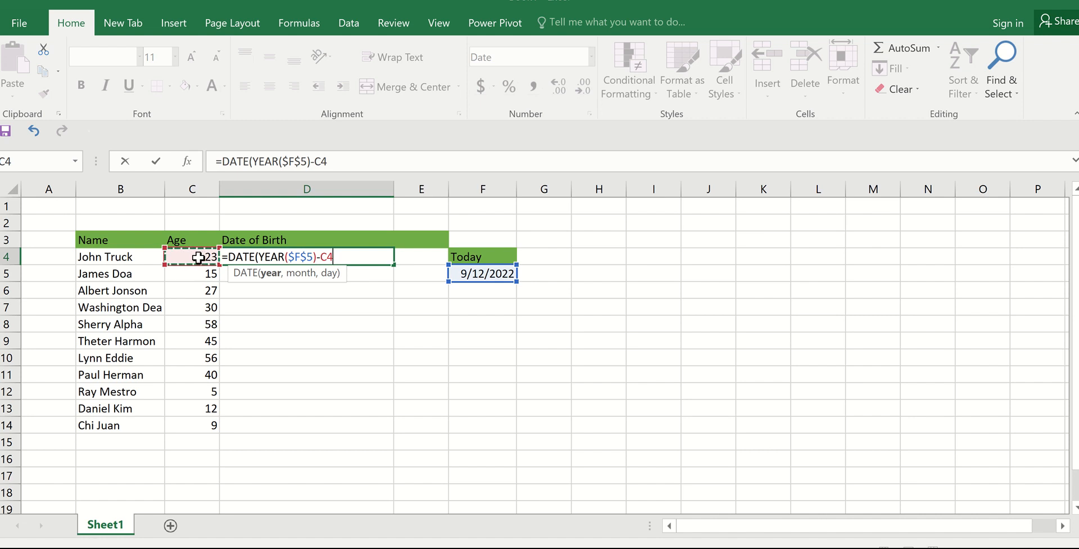
type(",")
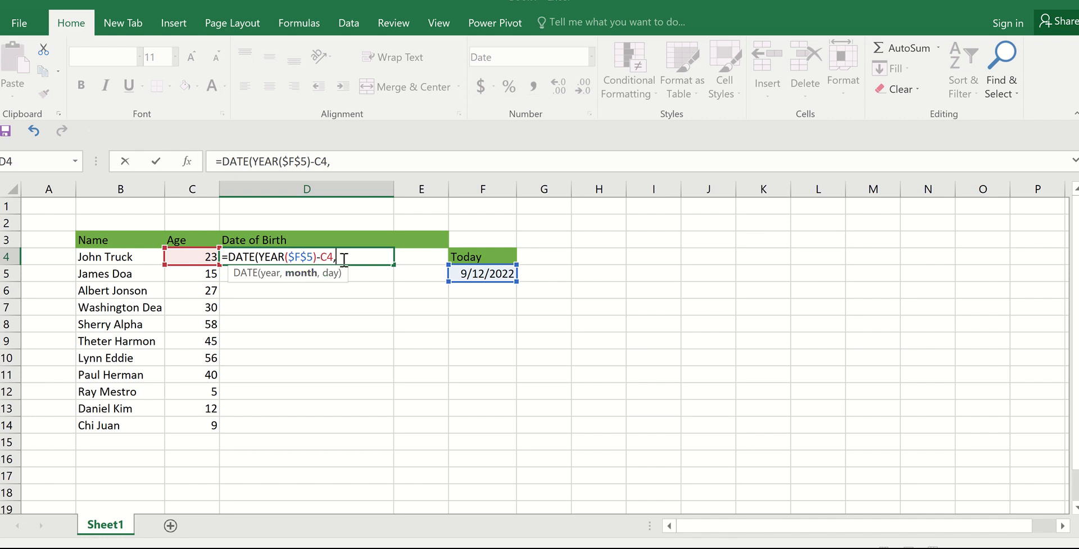
Step: Add MONTH($F$5) as the month argument of the DATE formula, with an absolute reference to today's date
type("Mo")
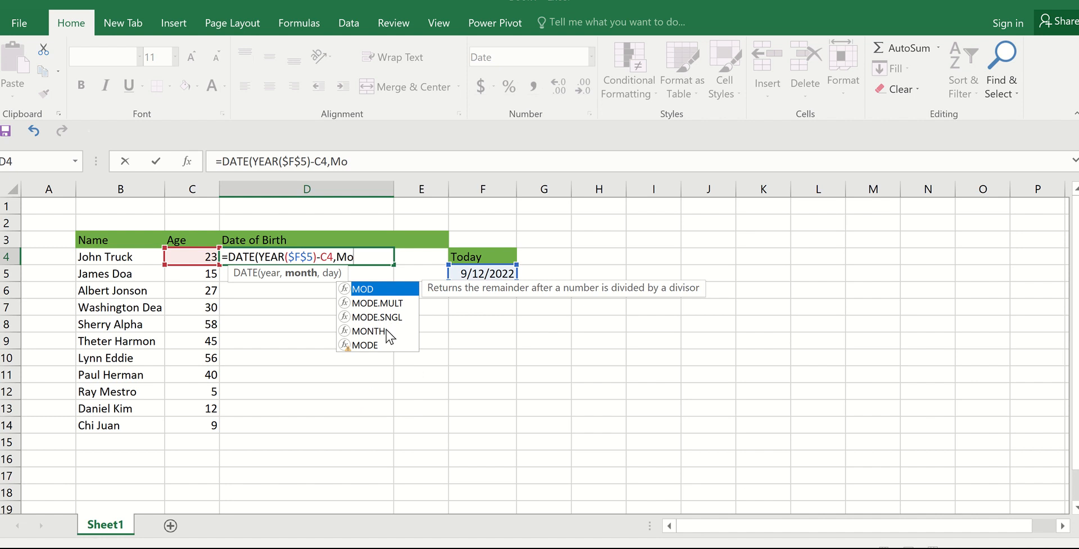
type("nth")
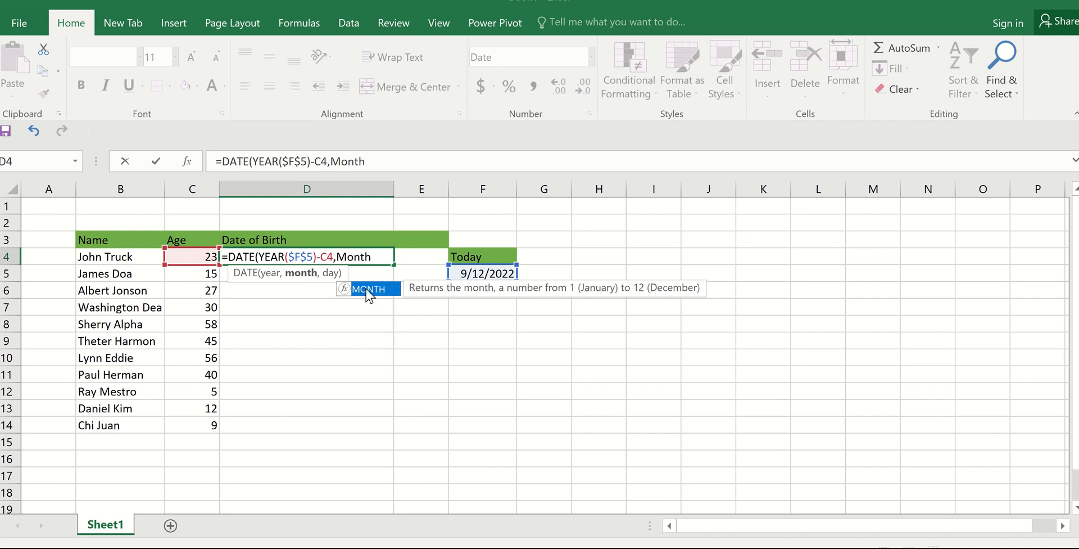
double_click(368, 288)
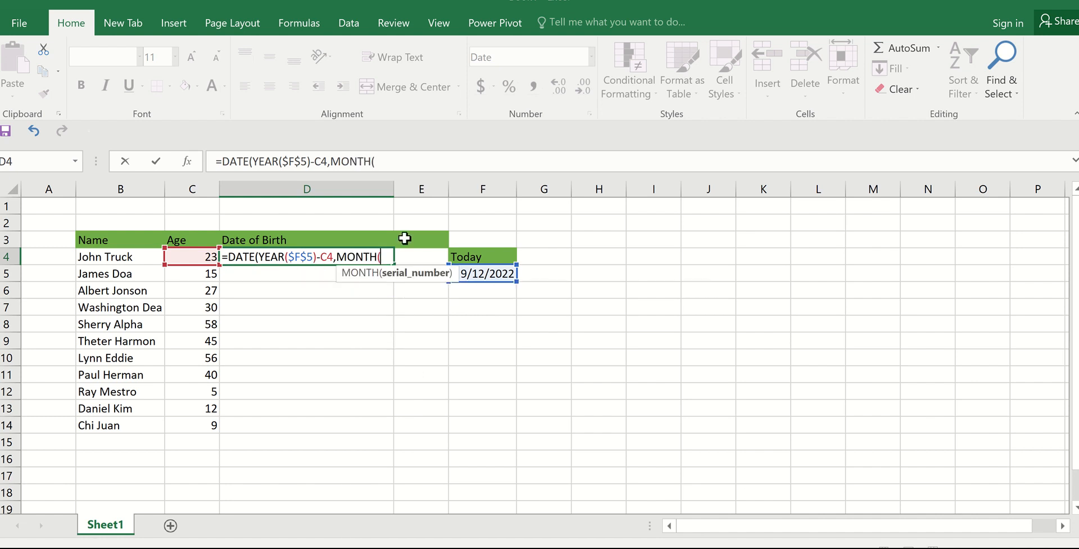
left_click(487, 276)
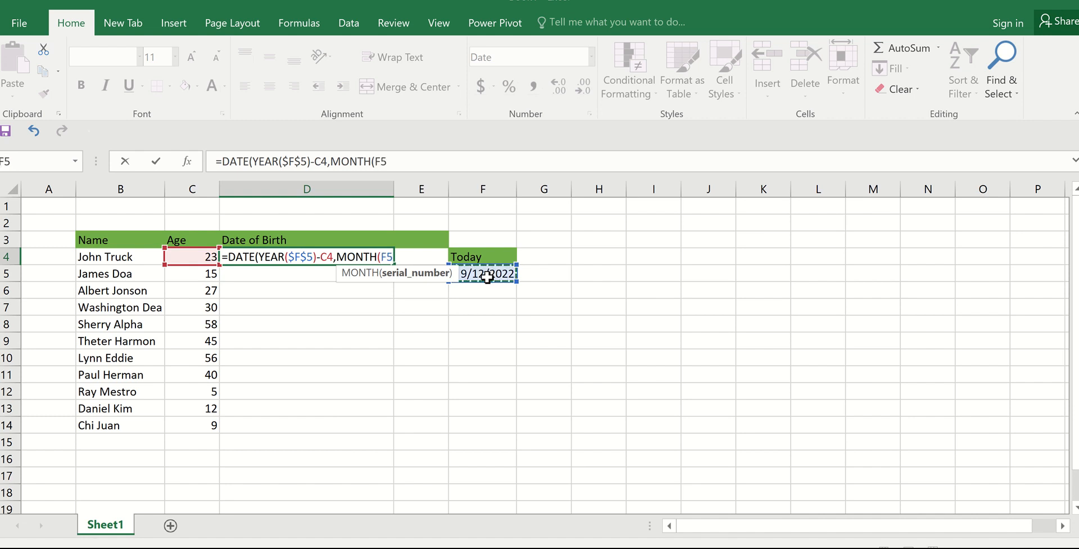
type(")")
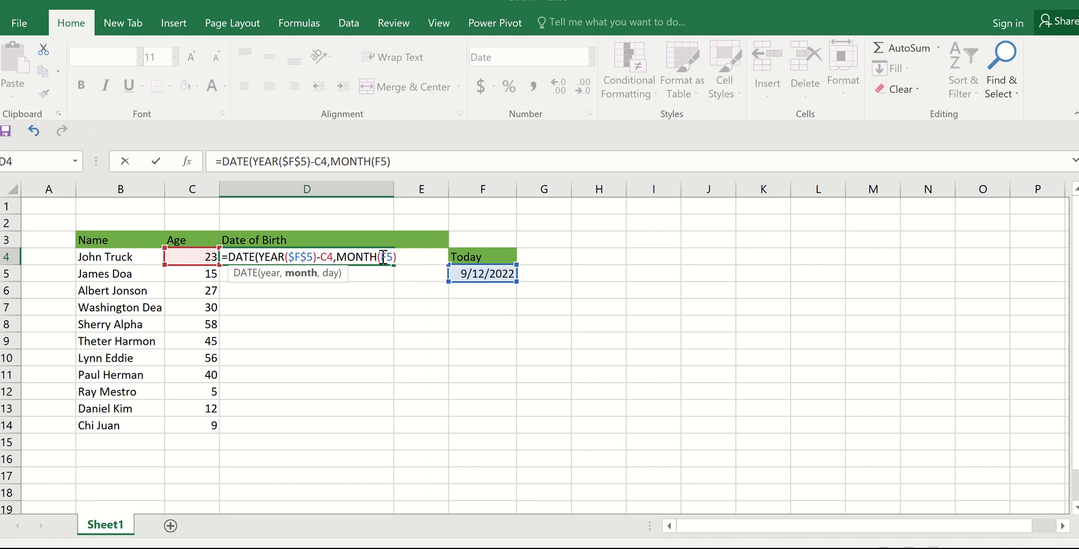
left_click(383, 257)
type("$")
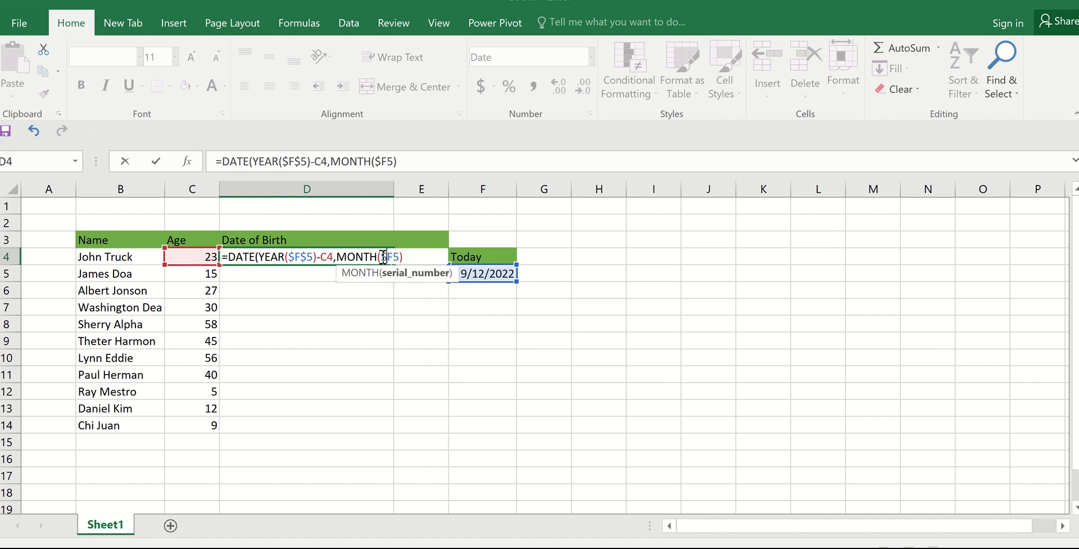
left_click(395, 257)
type("$")
left_click(415, 257)
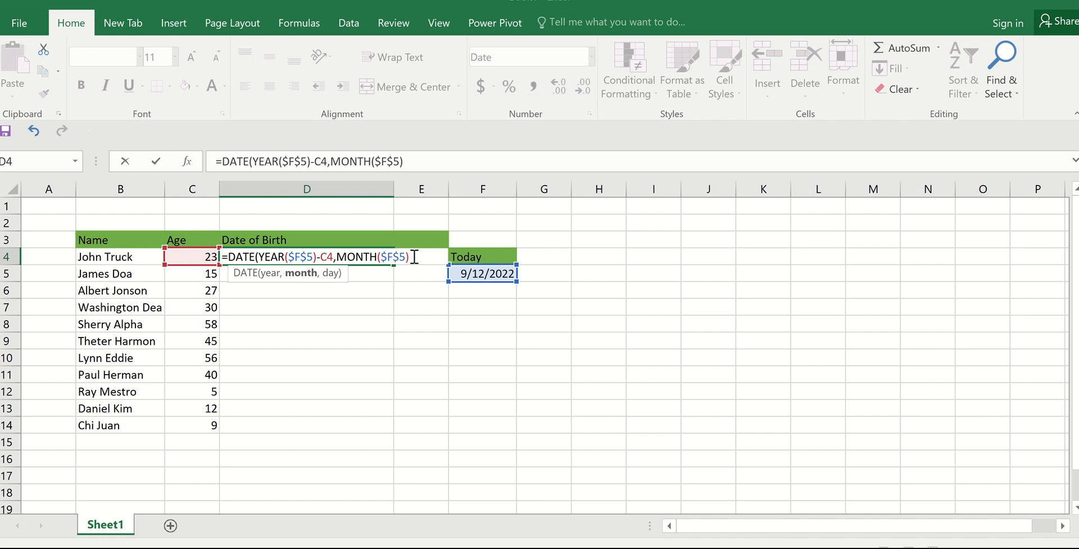
Step: Add DAY(F5) as the day argument of the DATE formula in D4
type(",Day")
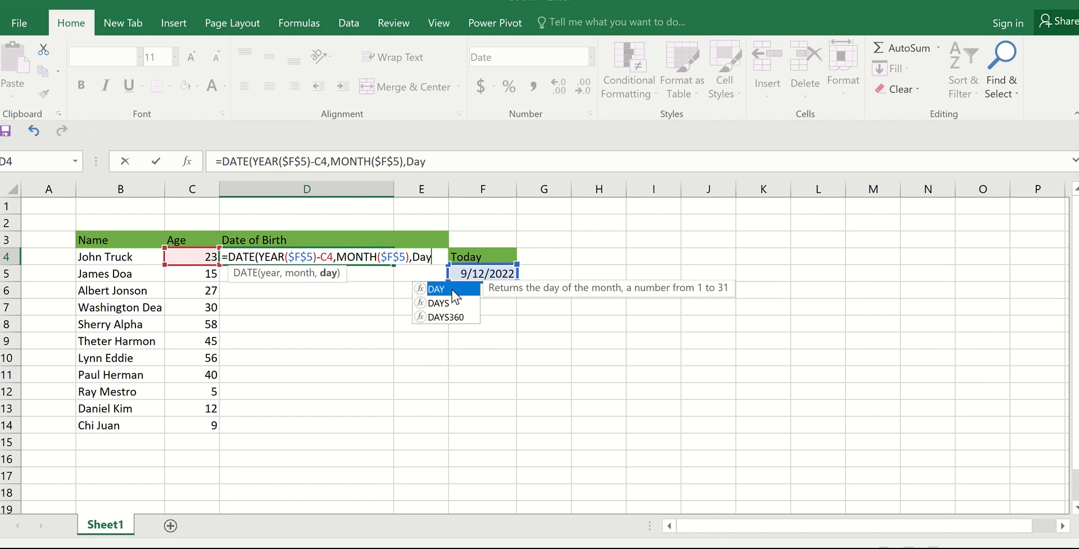
double_click(452, 289)
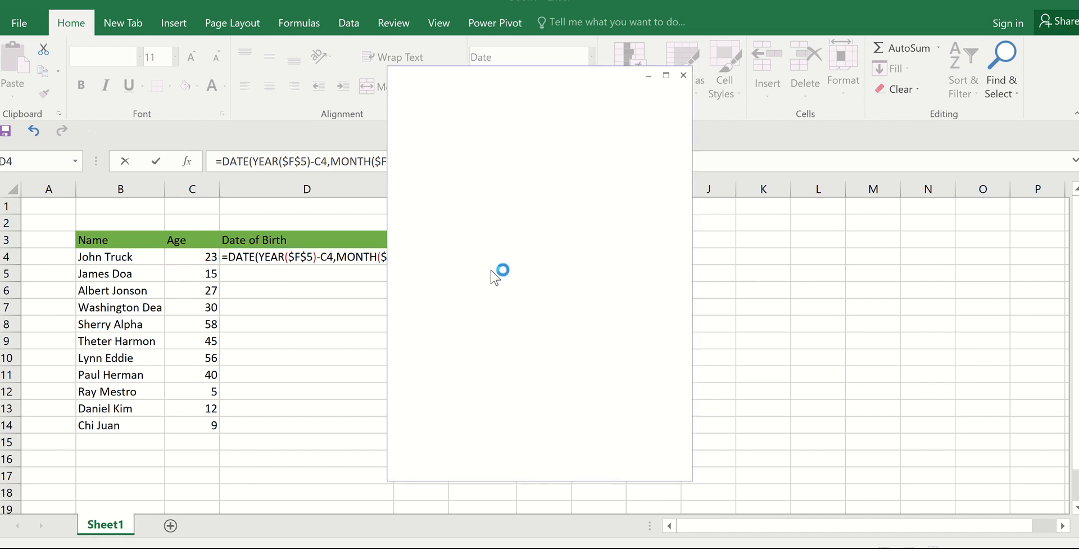
left_click(685, 78)
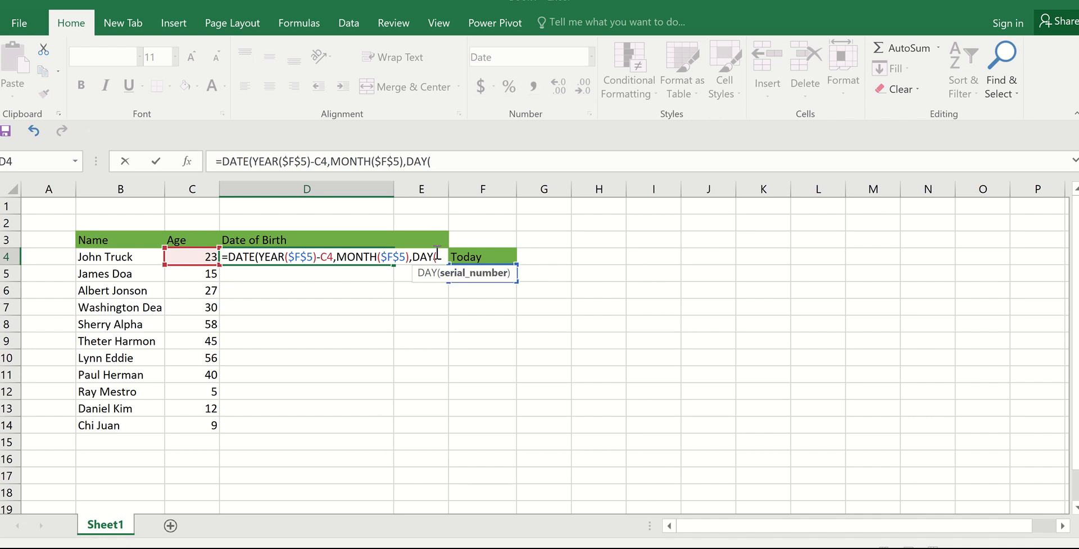
type("F")
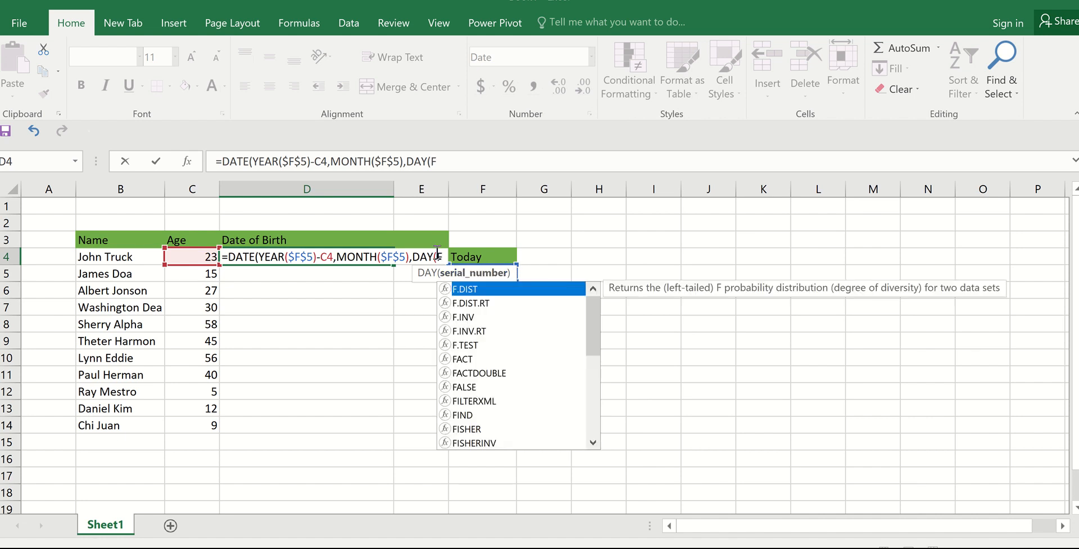
type("%")
key("BackSpace")
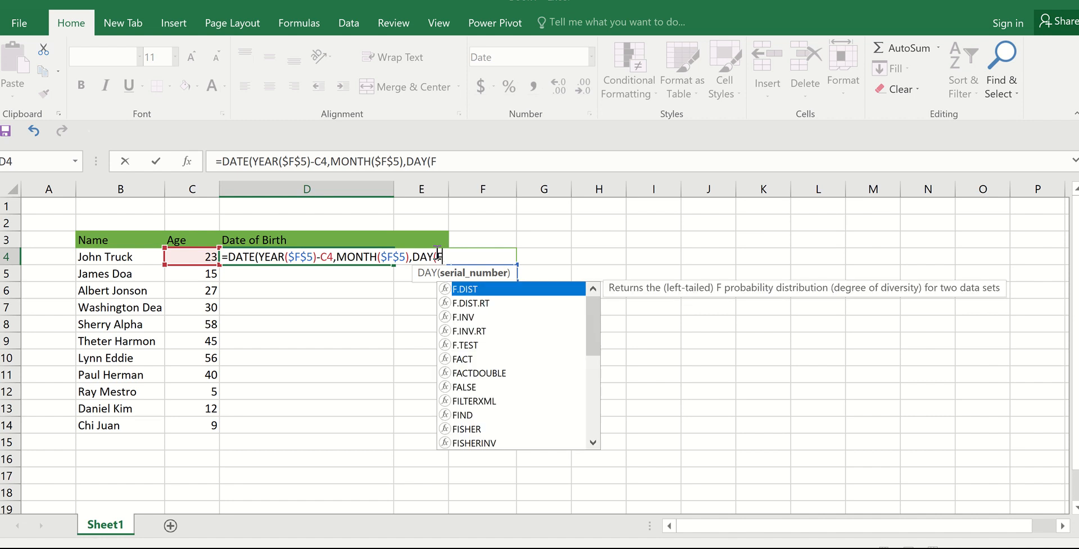
type("5)")
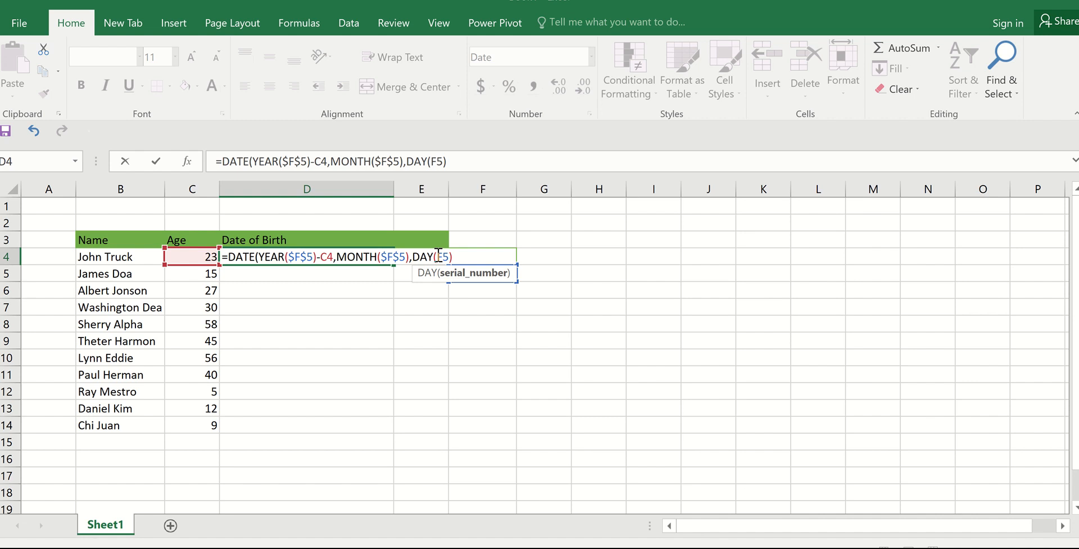
type("$")
Step: Make the DAY reference absolute as $F$5, then close and enter the DATE formula in D4
left_click(451, 256)
type("$F$")
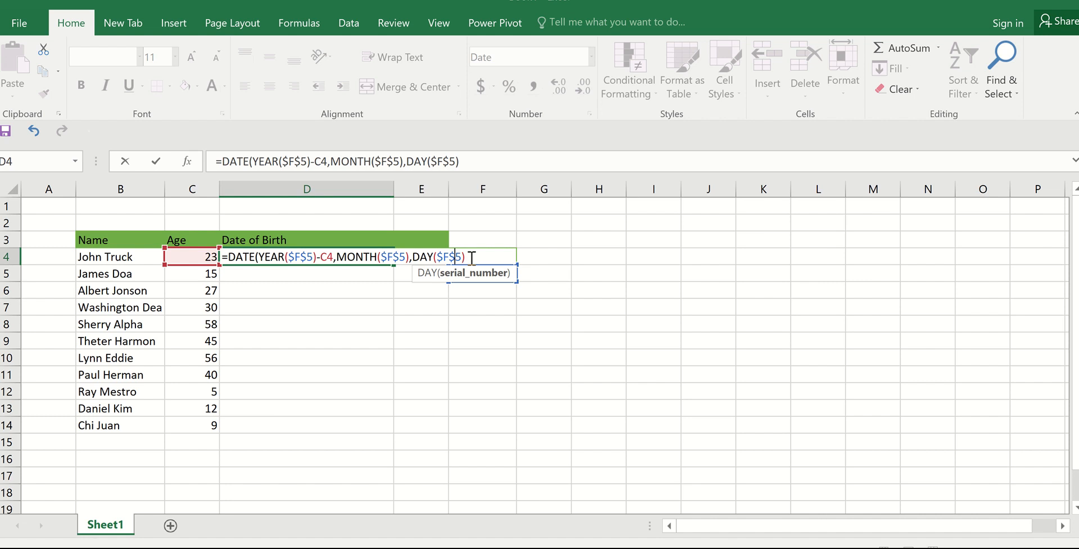
left_click(472, 256)
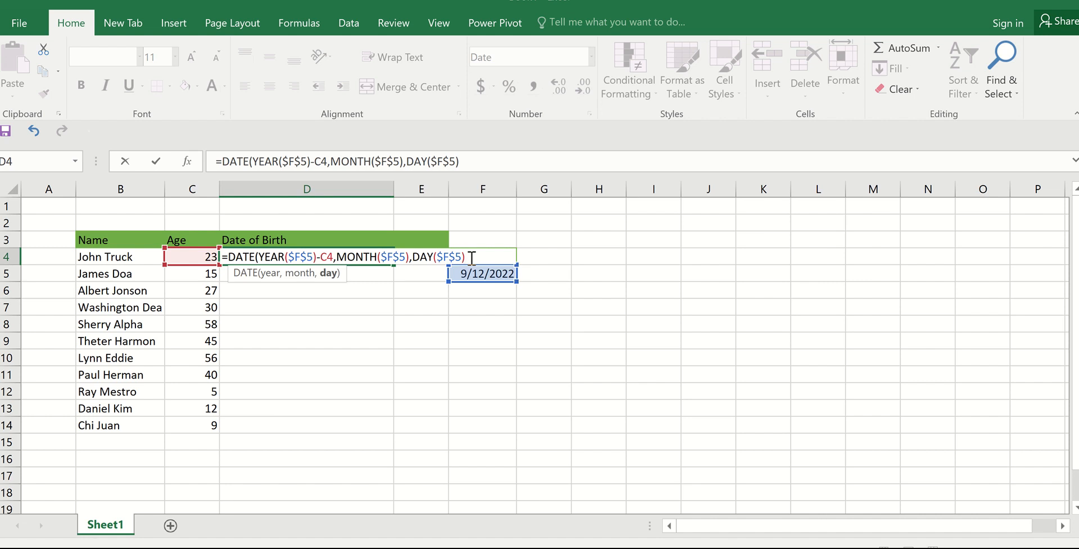
type(")")
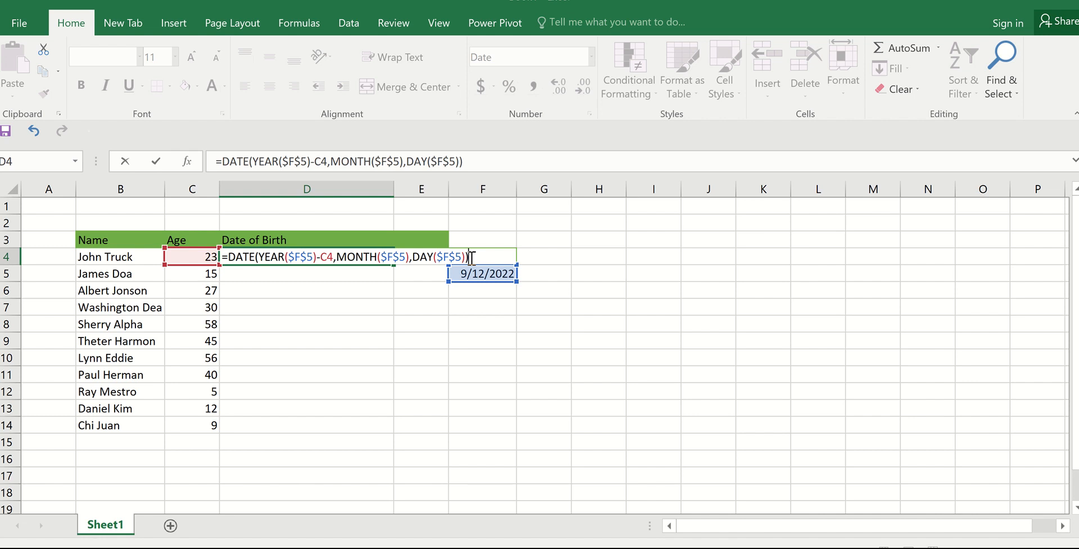
key("Return")
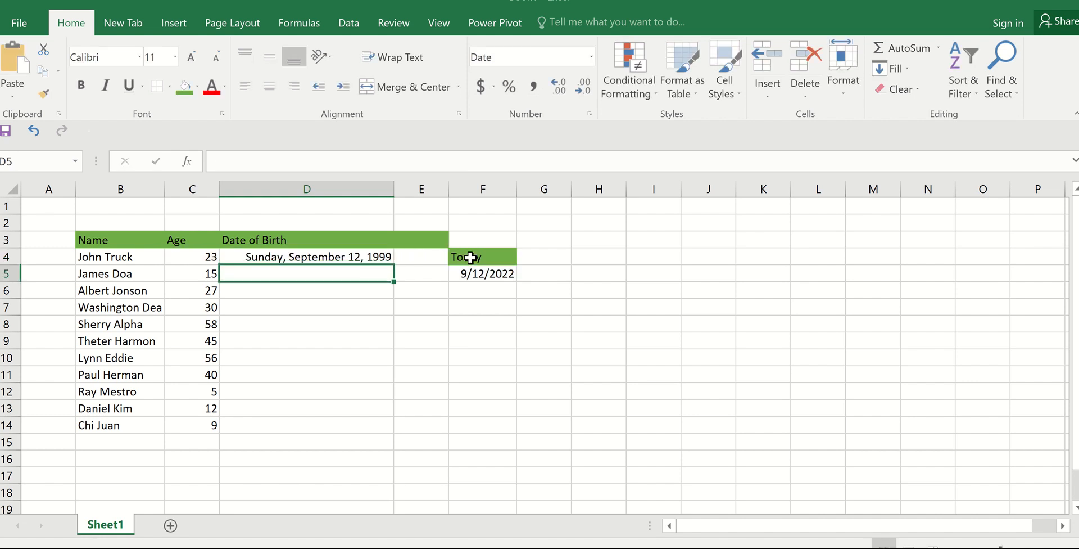
Step: Fill the date of birth formula from D4 down through D14 for all the listed people
left_click(350, 258)
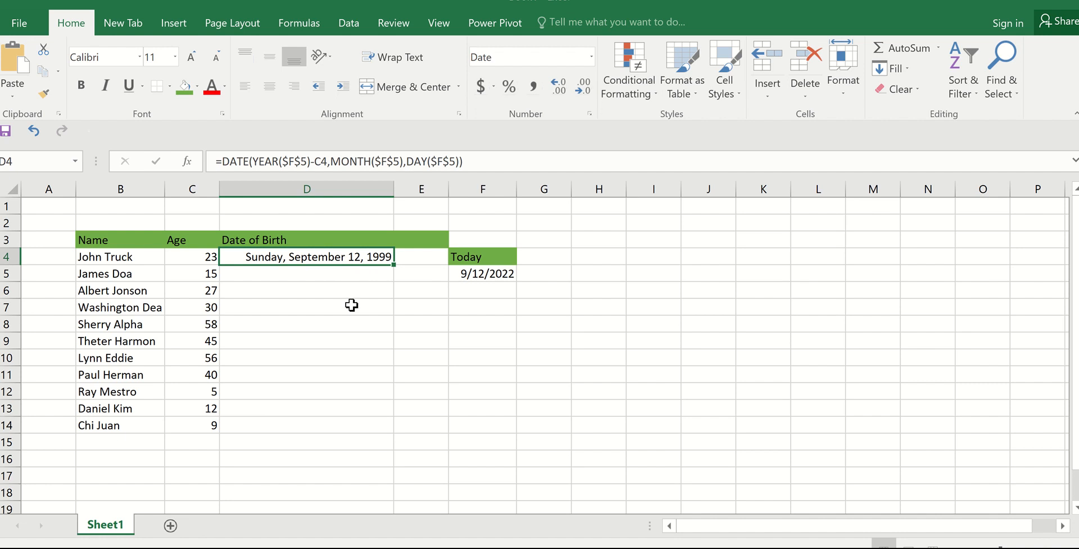
double_click(393, 263)
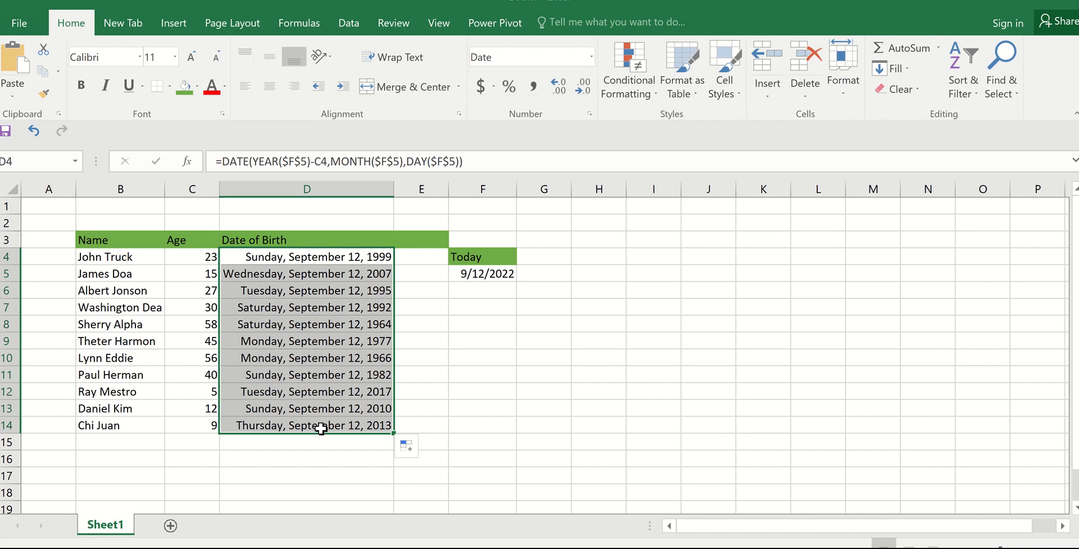
mouse_move(503, 1)
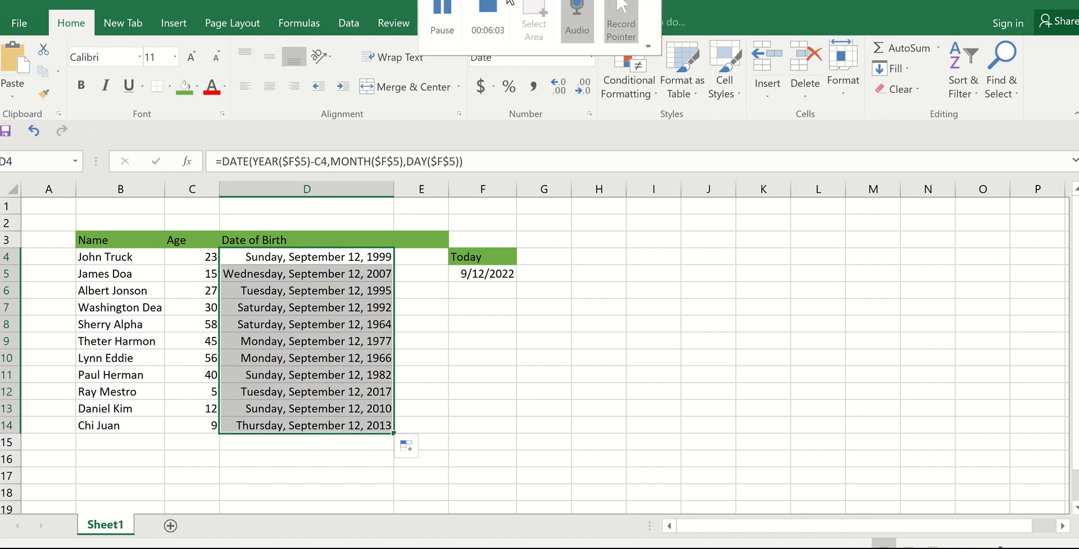